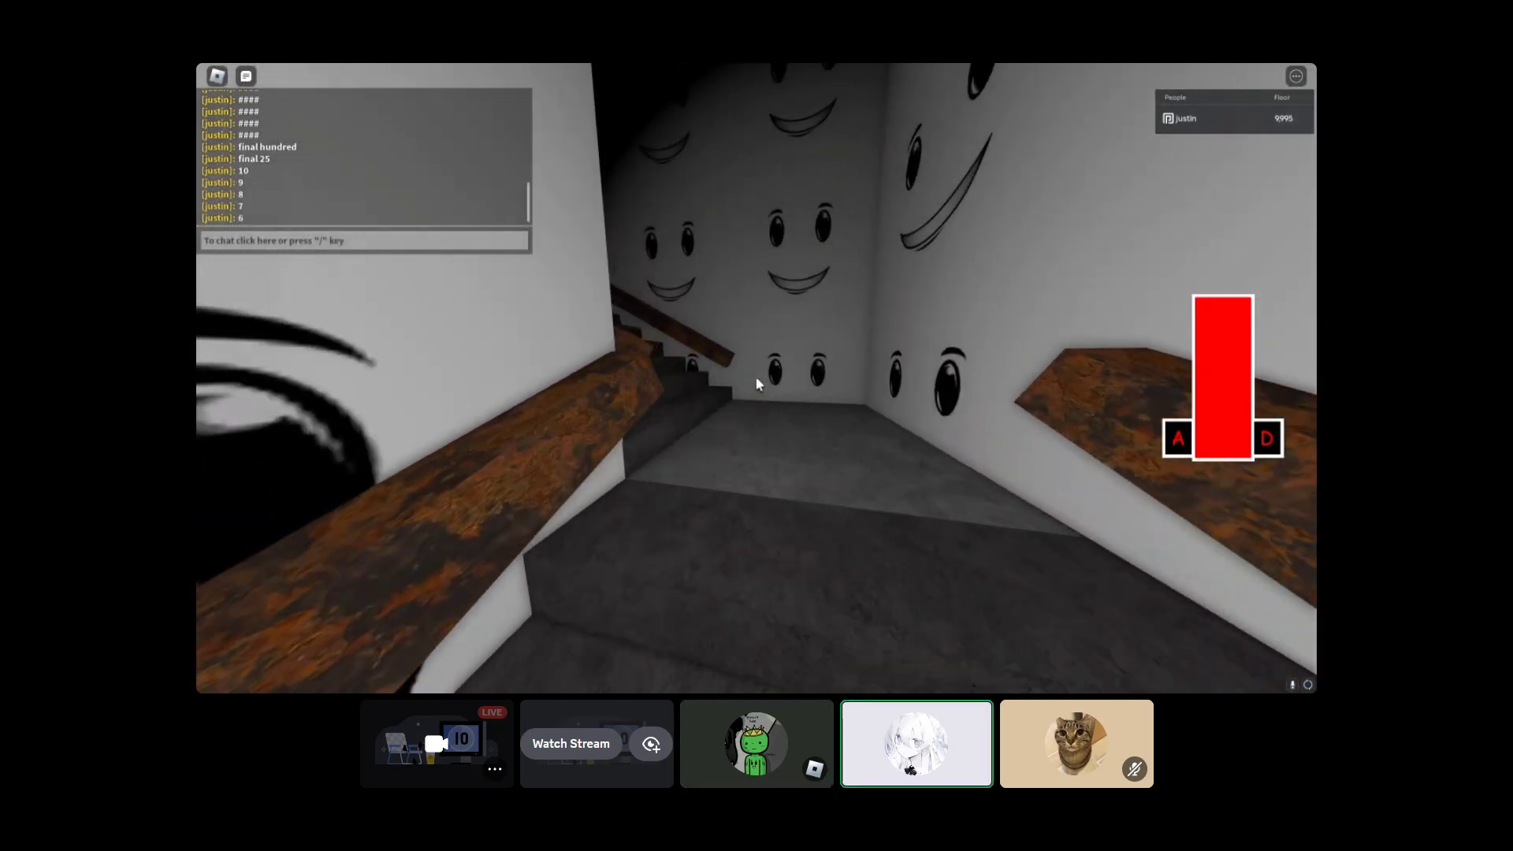
Step: Bring up the YouTube livestream showing the Disconnected screen and select the live chat's message box
key(alt+Tab)
key(alt+Tab)
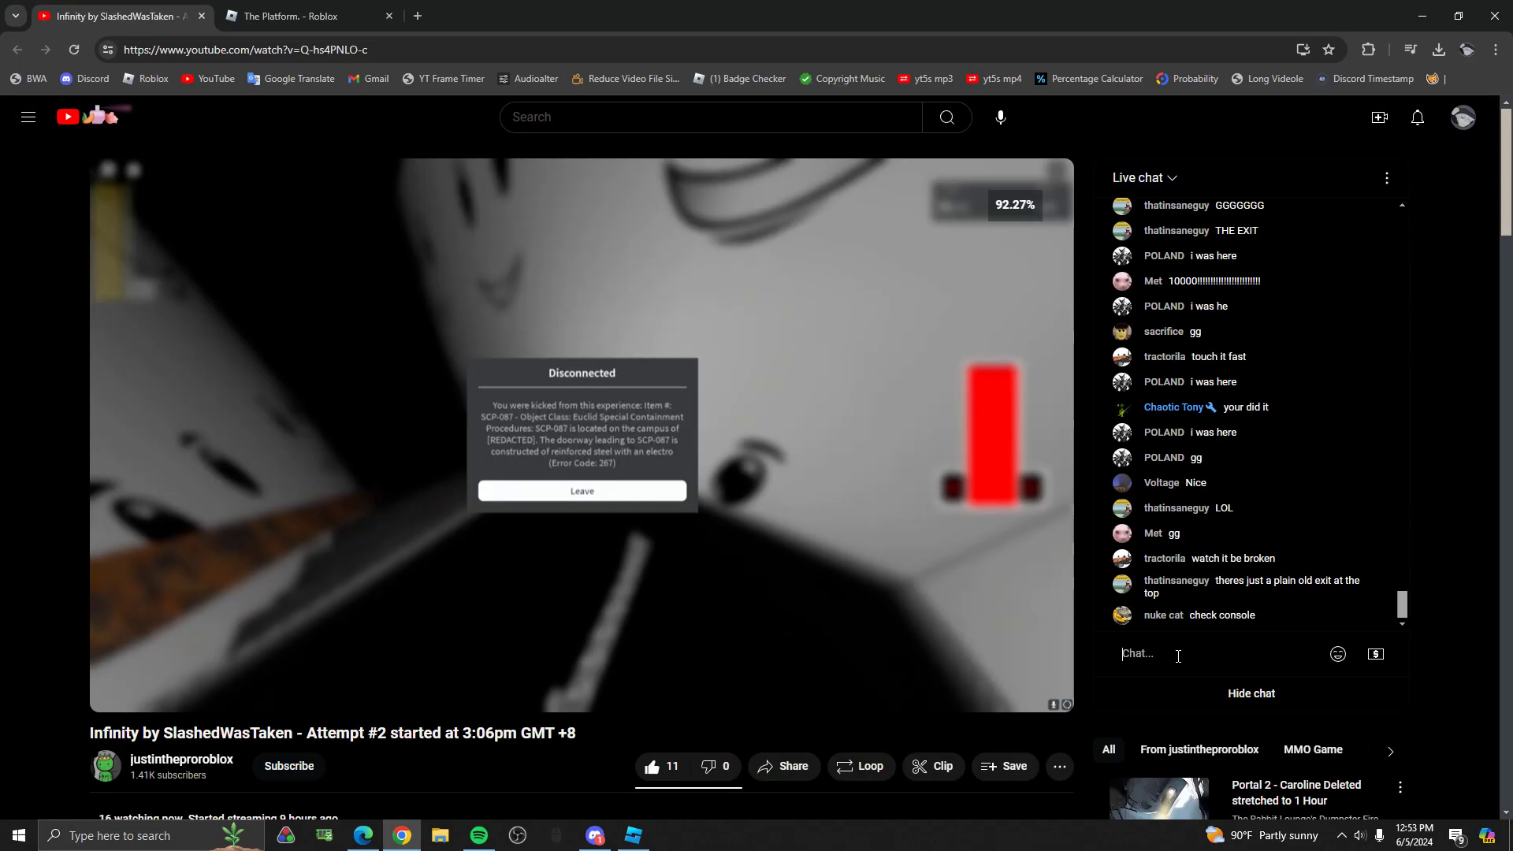
click(1177, 655)
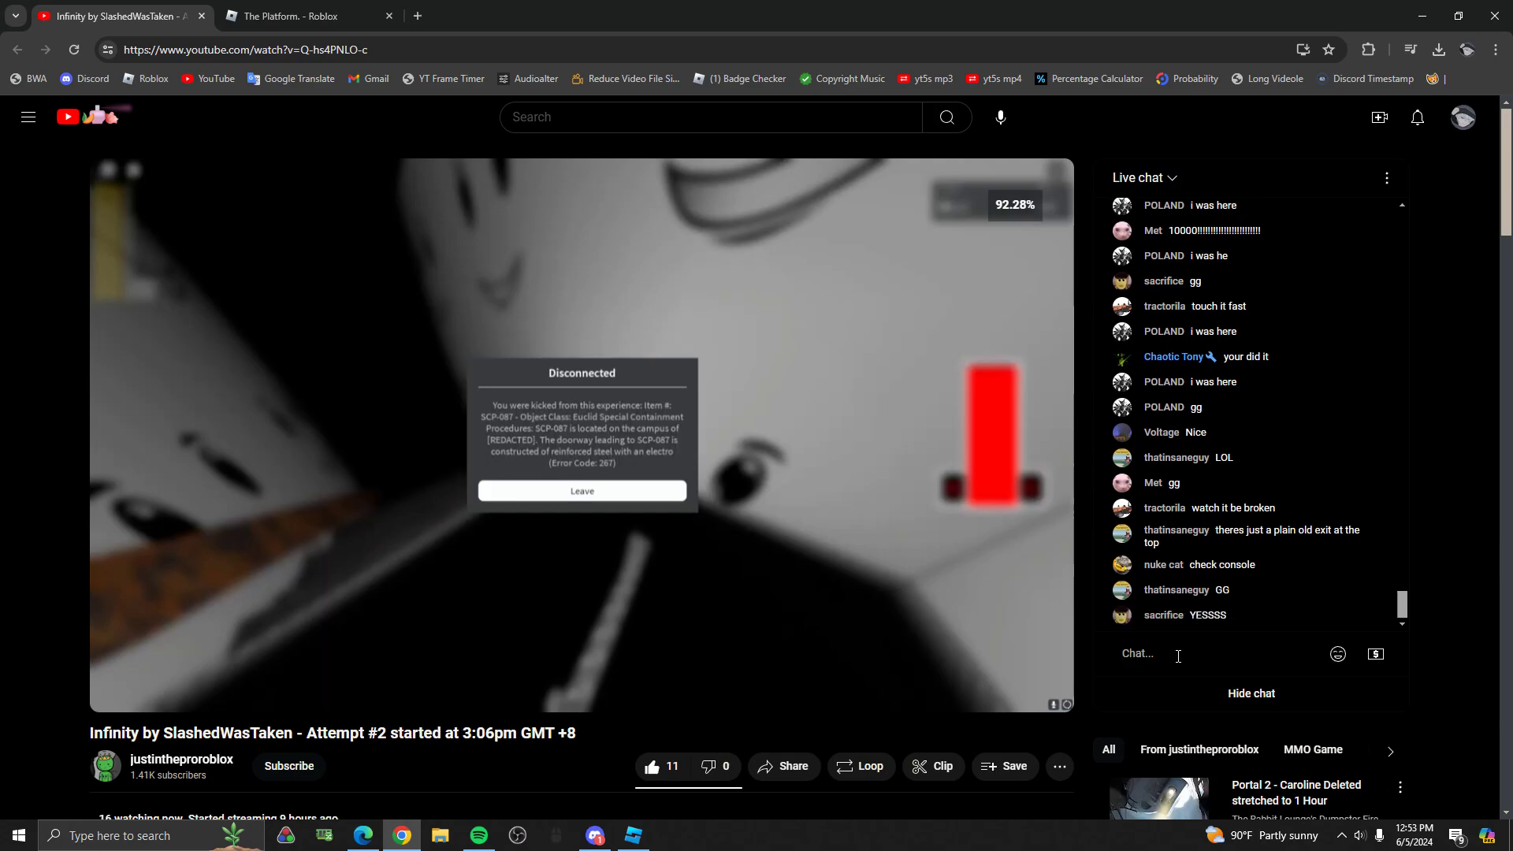